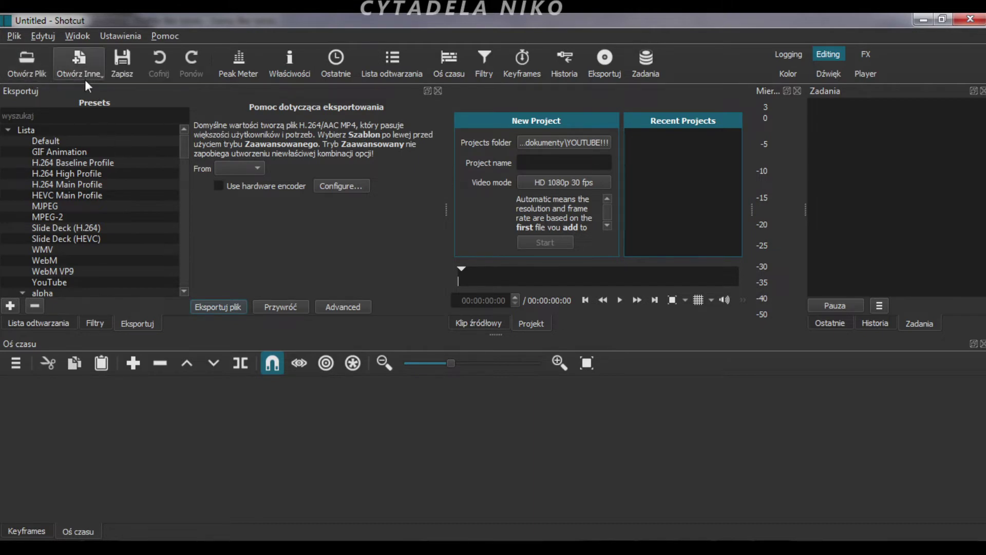
Open the video file "kot twardziel", pause its playback and place the clip on the timeline as track V1.
left_click(27, 62)
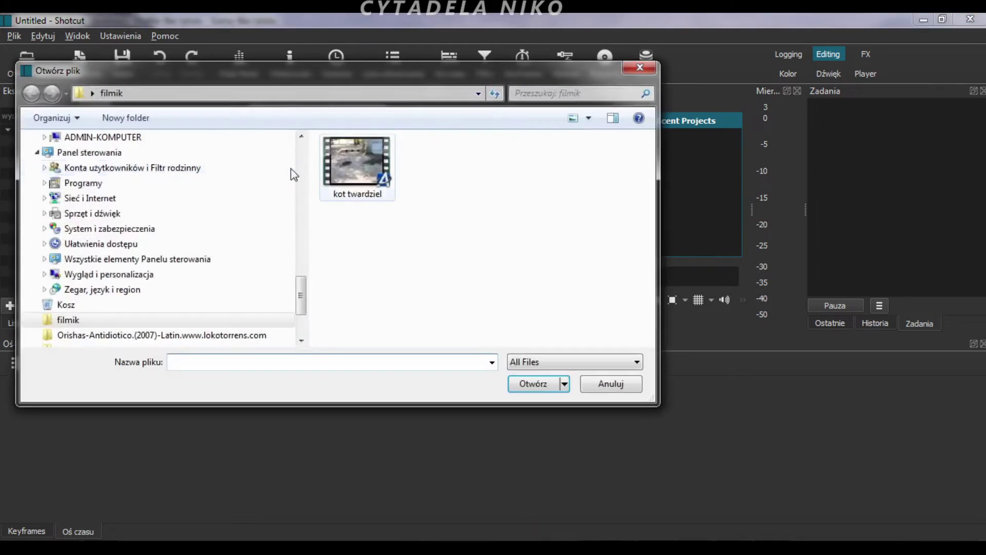
left_click(357, 161)
double_click(358, 161)
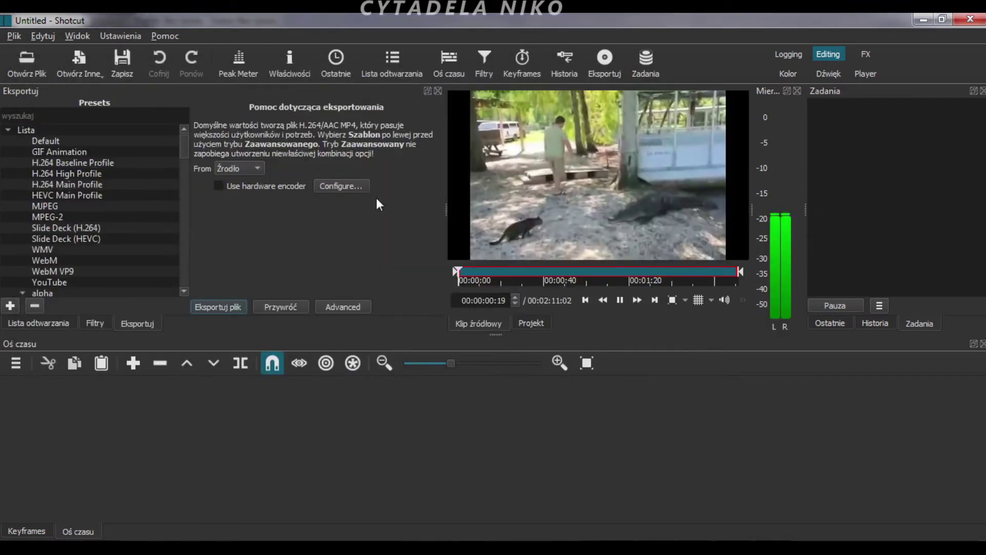
left_click(620, 300)
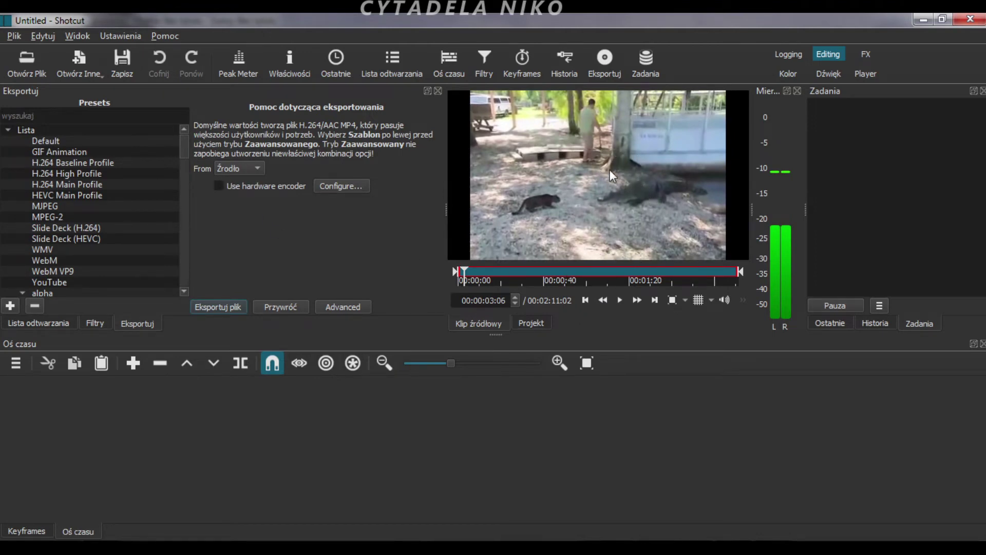
left_click_drag(640, 183, 222, 449)
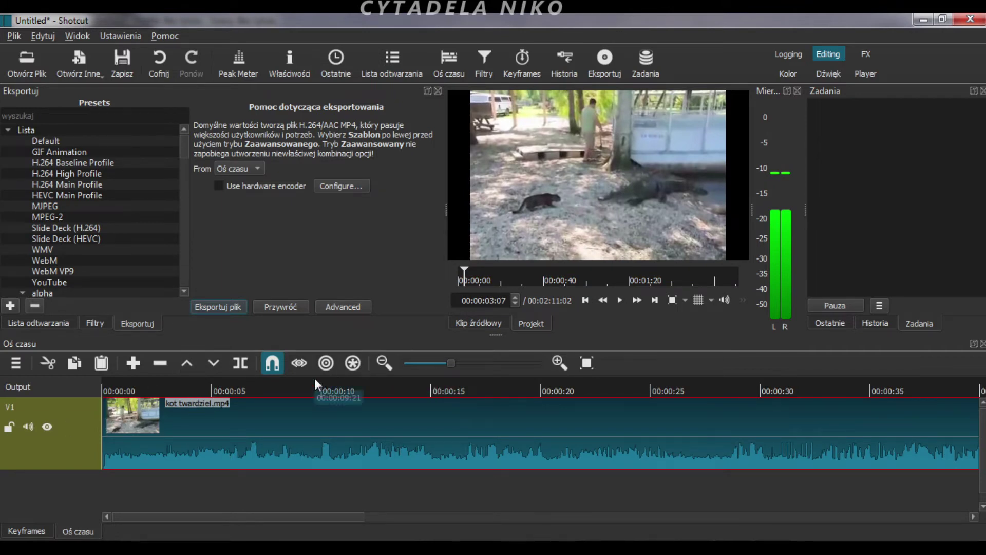
Play the timeline to find the cut point, set the playhead to 00:00:09:04 and split the clip there.
left_click(621, 299)
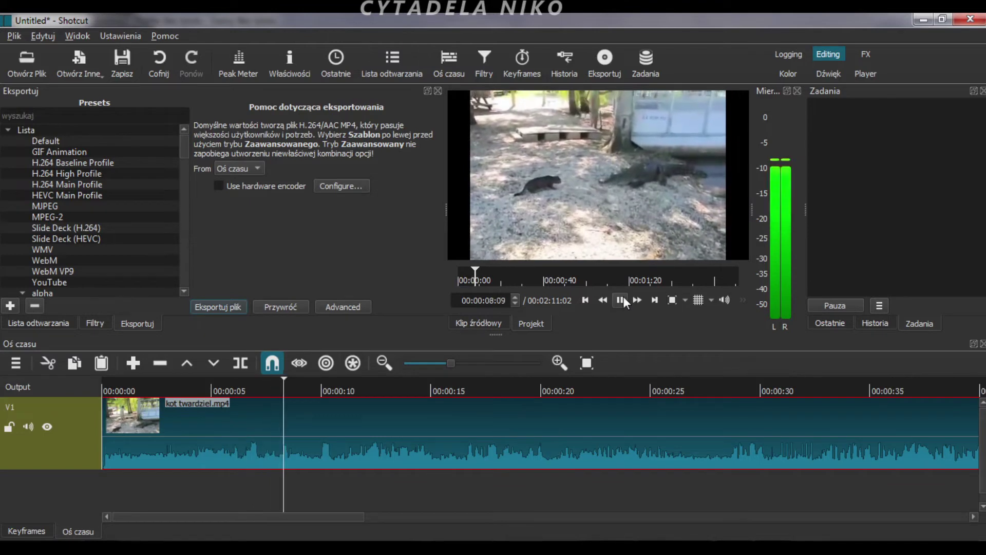
left_click(621, 300)
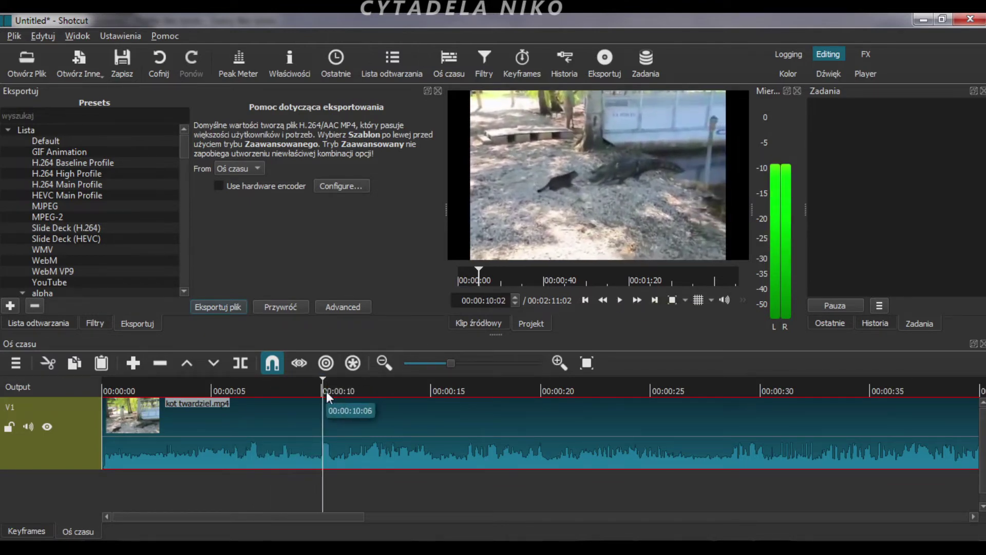
left_click_drag(322, 378, 302, 381)
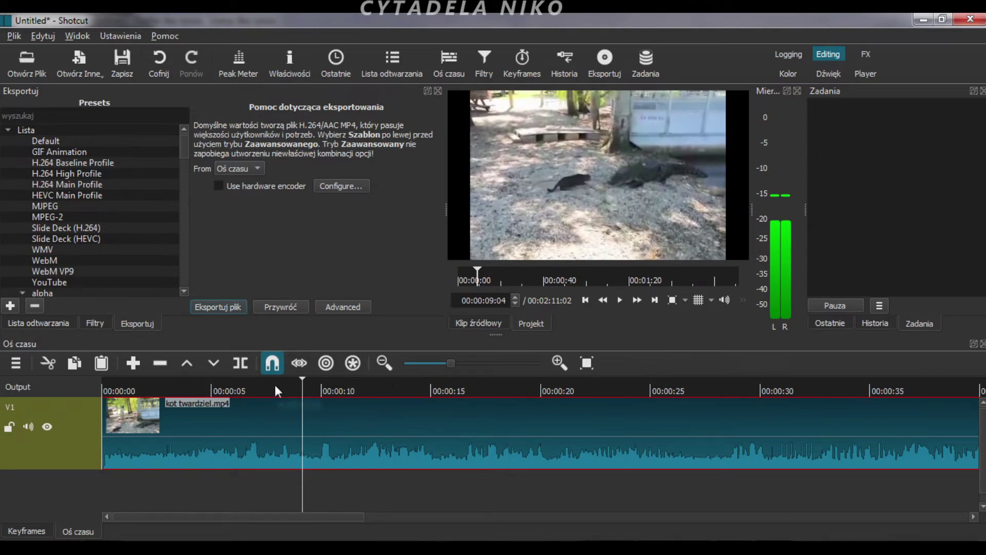
left_click(240, 363)
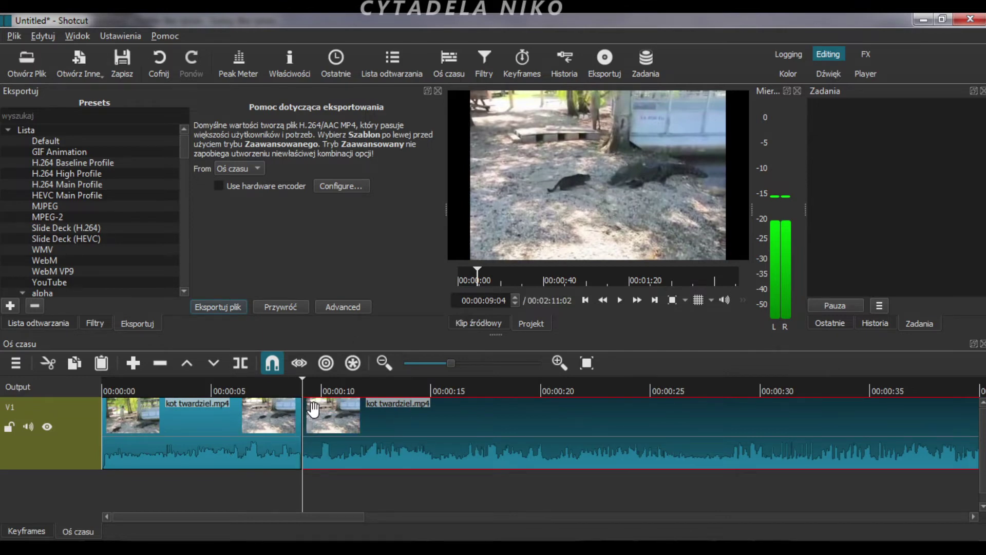
Remove the opening segment before the split from track V1.
left_click(227, 430)
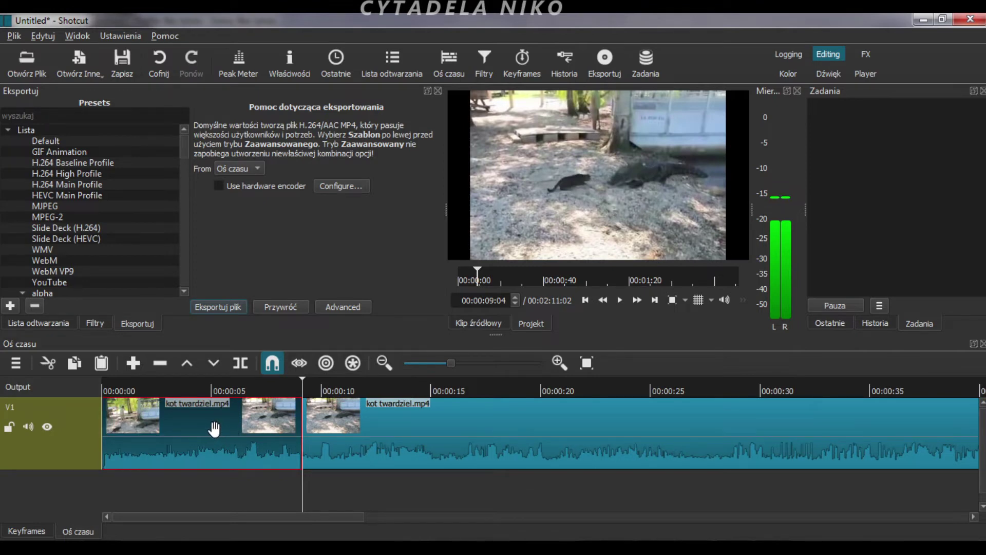
right_click(215, 418)
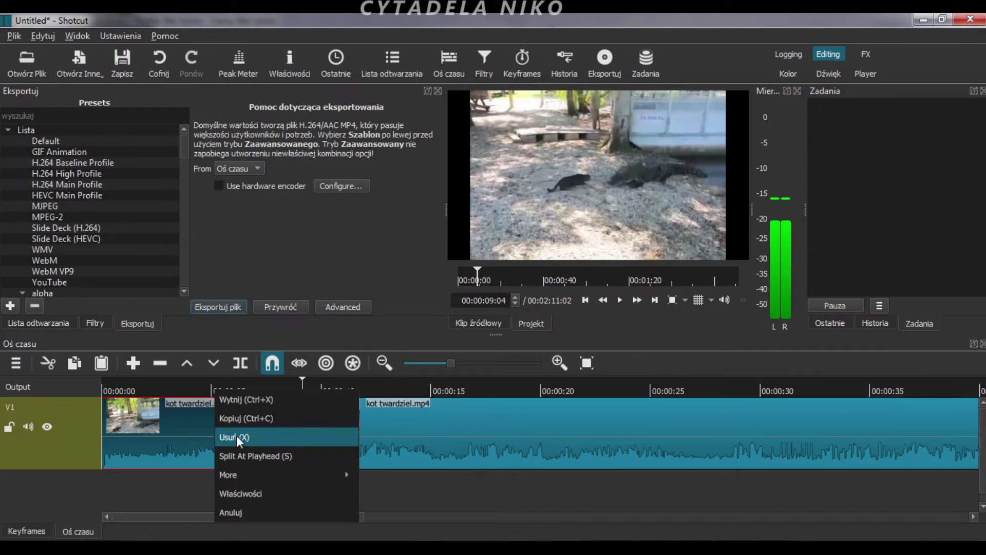
left_click(232, 437)
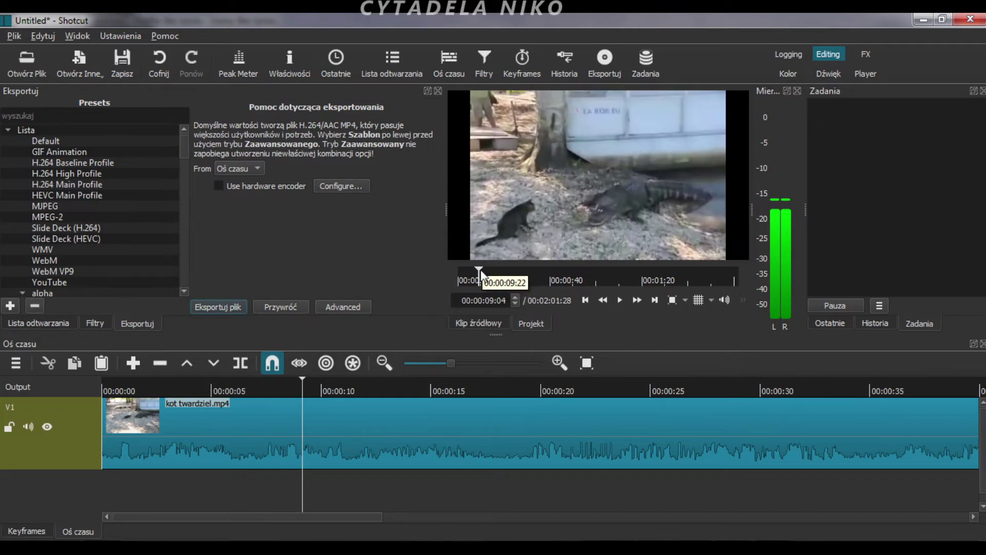
Play the trimmed video from its start to check the new opening.
left_click_drag(480, 273, 459, 275)
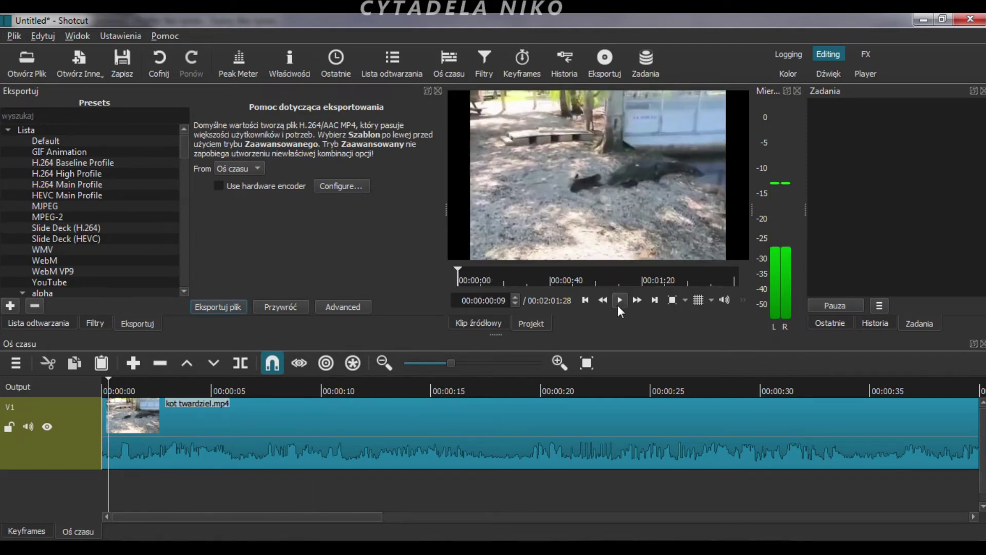
left_click(620, 302)
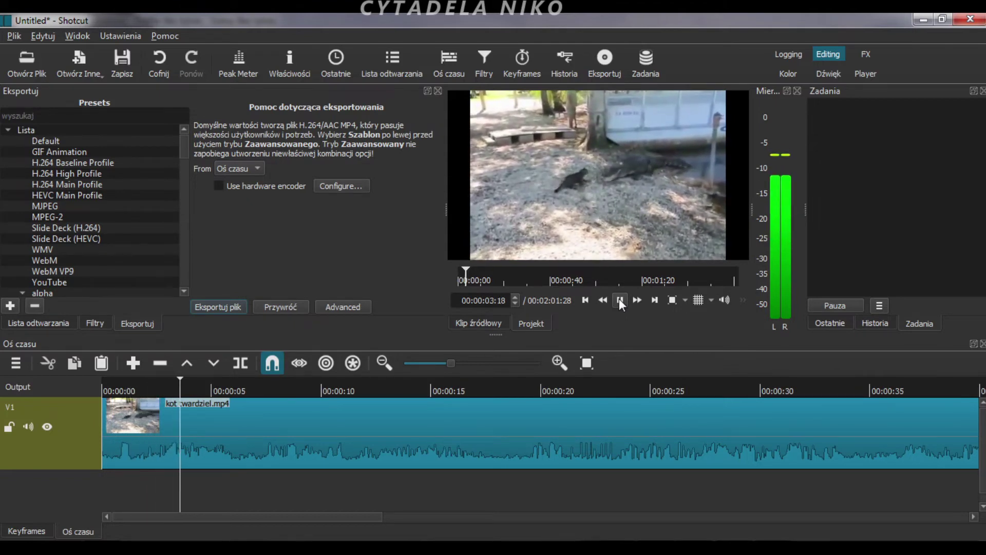
left_click(463, 273)
left_click_drag(463, 273, 458, 273)
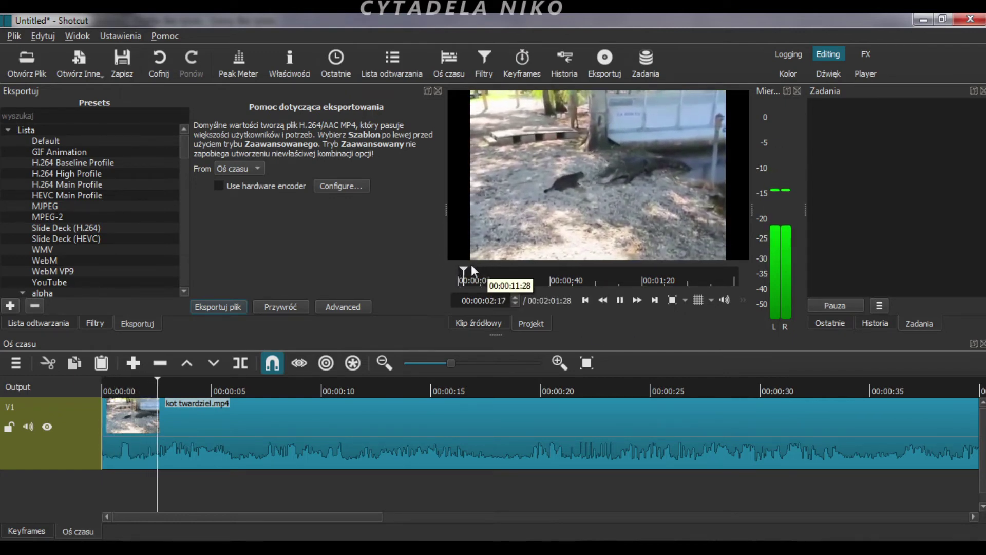
left_click(620, 304)
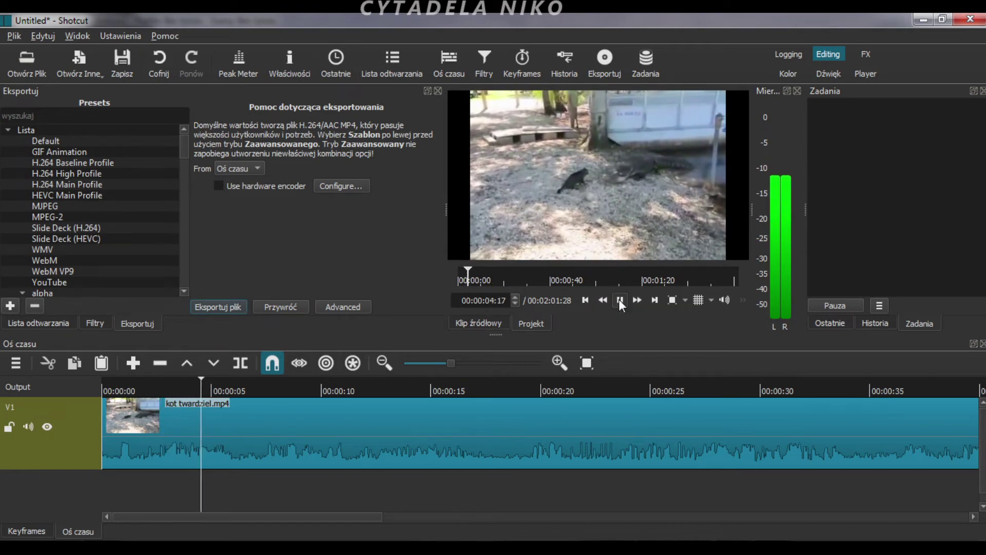
Split the clip on track V1 at 00:00:38:00 and again at 00:00:51:16.
left_click_drag(470, 269, 547, 275)
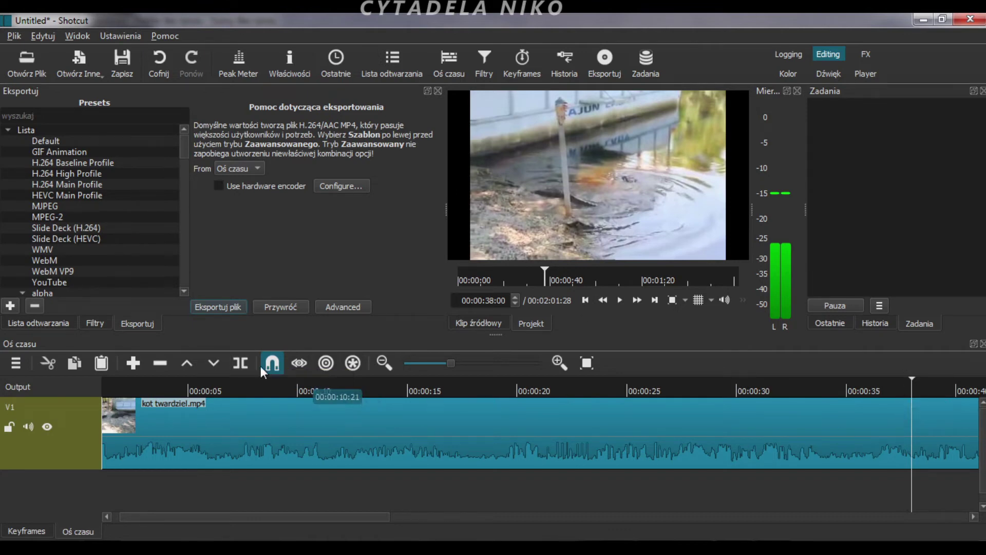
left_click(237, 363)
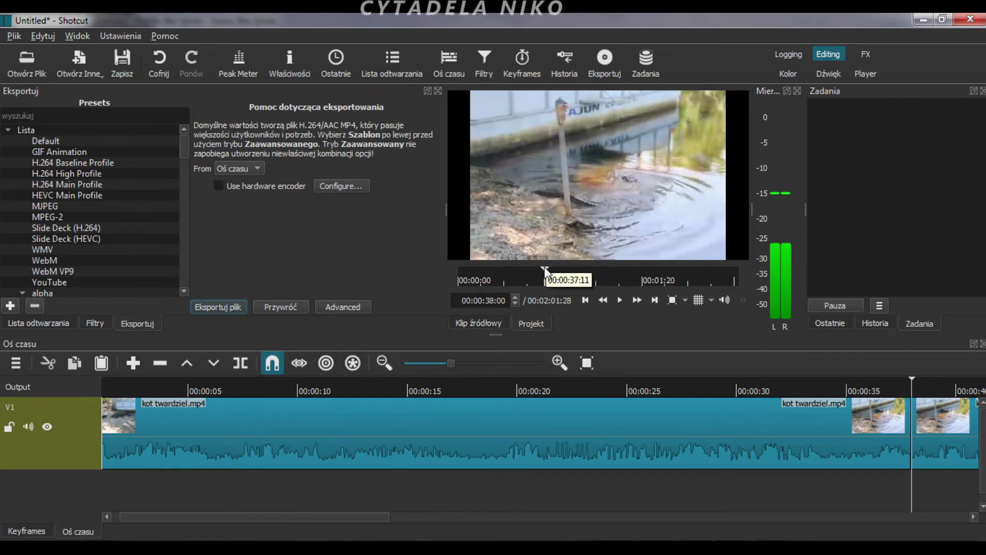
left_click_drag(544, 266, 577, 264)
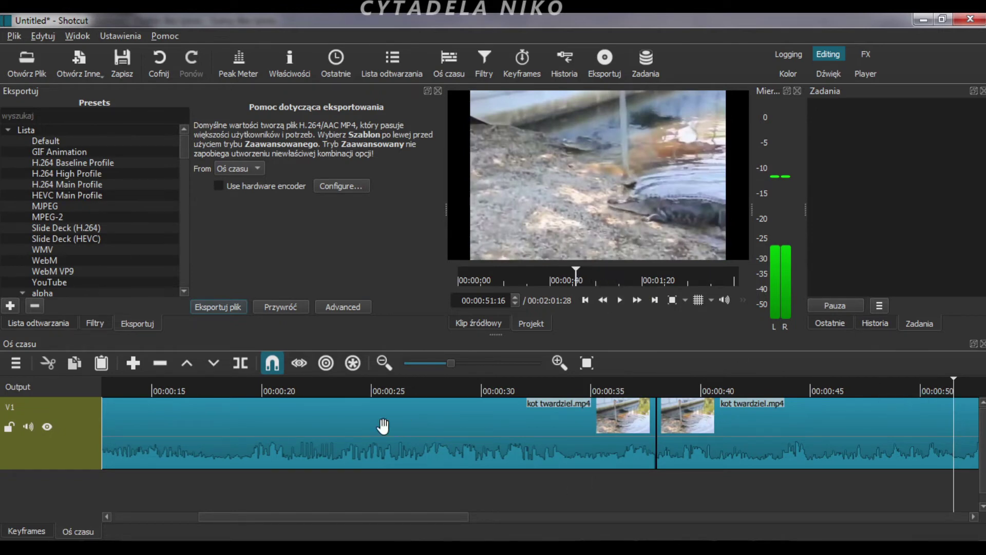
left_click(240, 364)
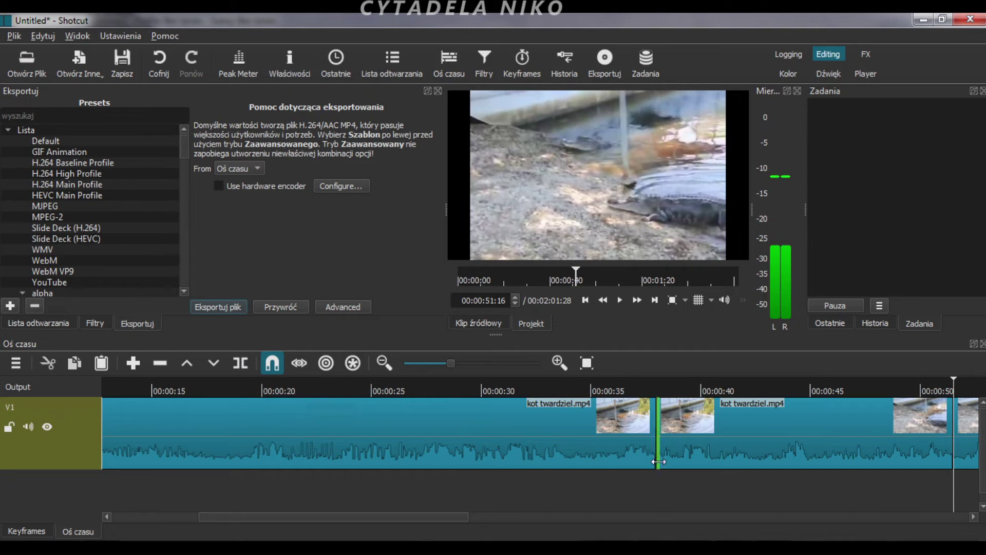
Remove the middle segment between the two splits from track V1.
left_click(825, 442)
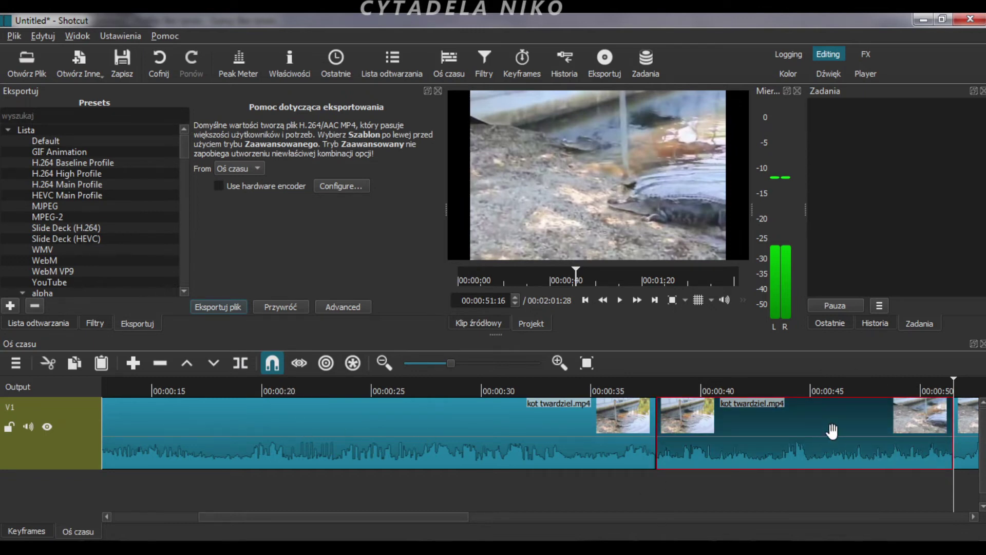
right_click(832, 431)
left_click(847, 438)
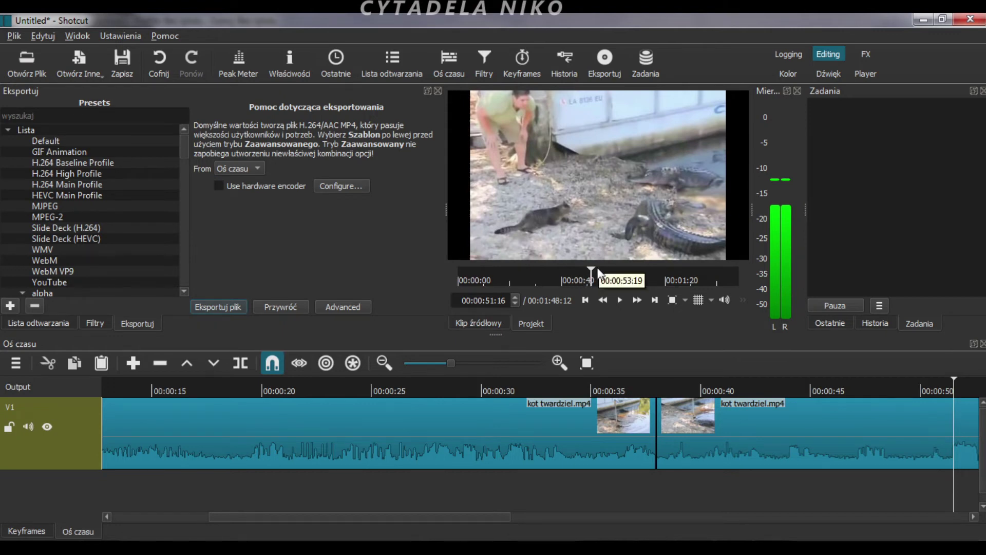
Play back the shortened timeline, including the join from about 00:00:36:09 onward, to check the cut, and pause playback.
left_click_drag(592, 268, 480, 280)
left_click(621, 300)
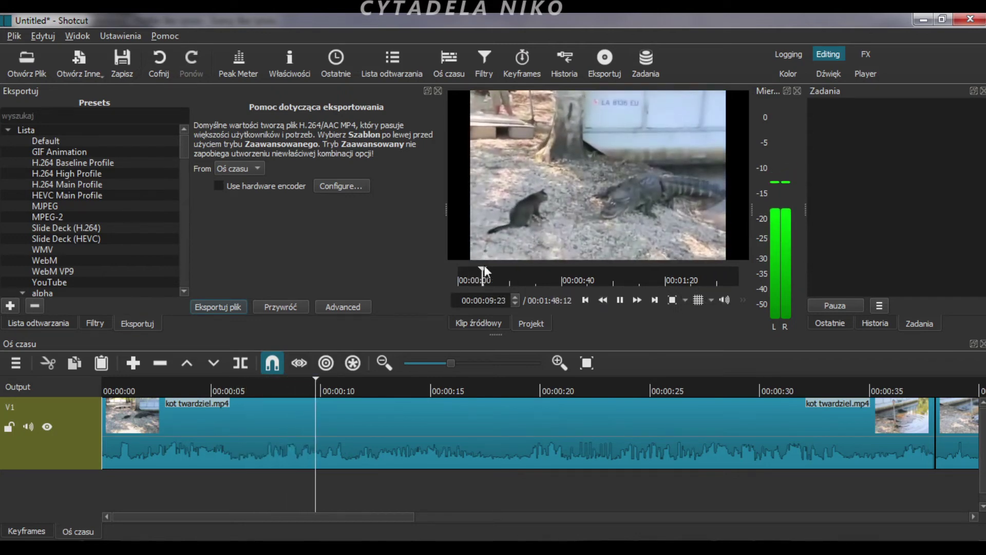
left_click_drag(486, 269, 549, 270)
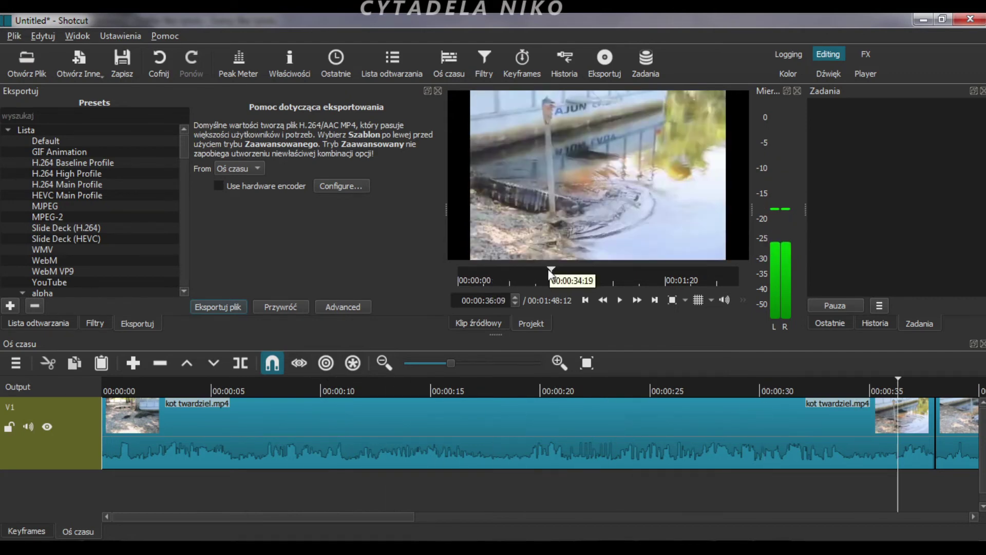
left_click(621, 299)
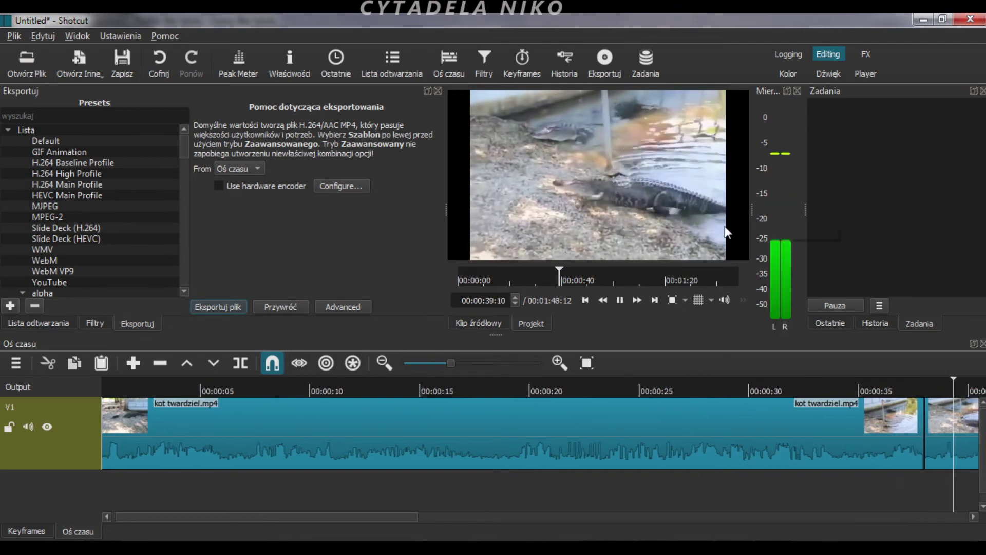
left_click(620, 300)
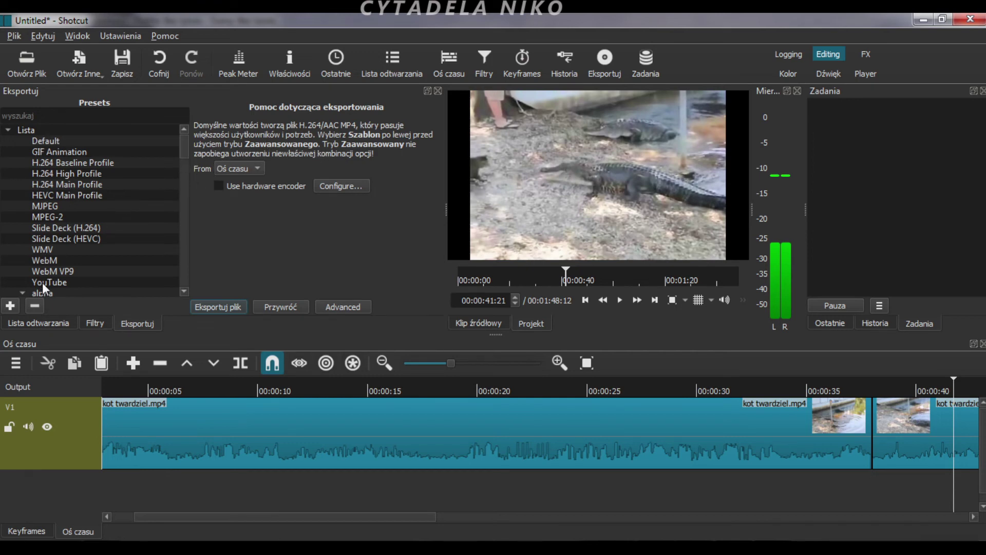
Export the timeline with the H.264 Baseline Profile preset as the mp4 file "kot hero" in the Shotcut folder.
mouse_move(181, 137)
left_mouse_down()
mouse_move(192, 277)
mouse_move(198, 138)
left_mouse_up()
left_click(103, 164)
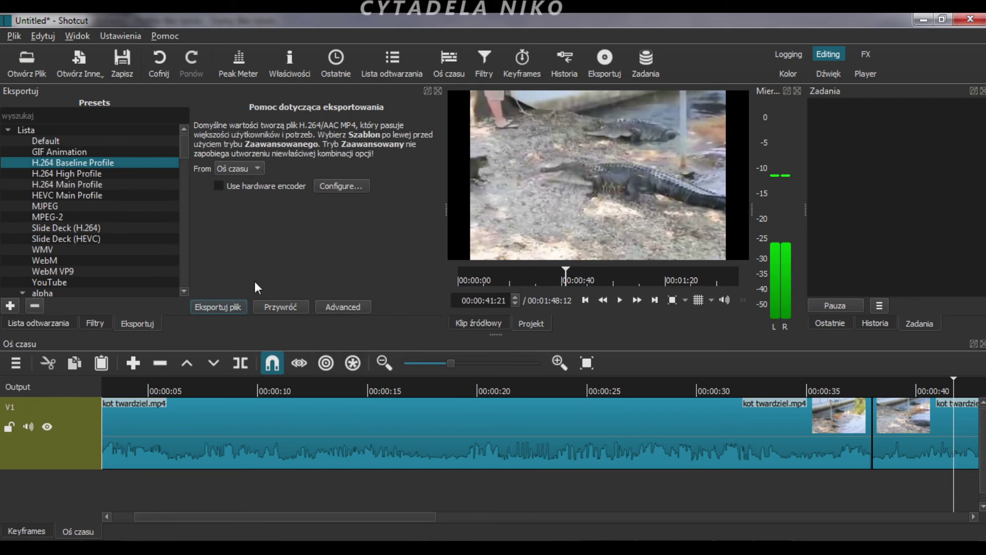
left_click(225, 307)
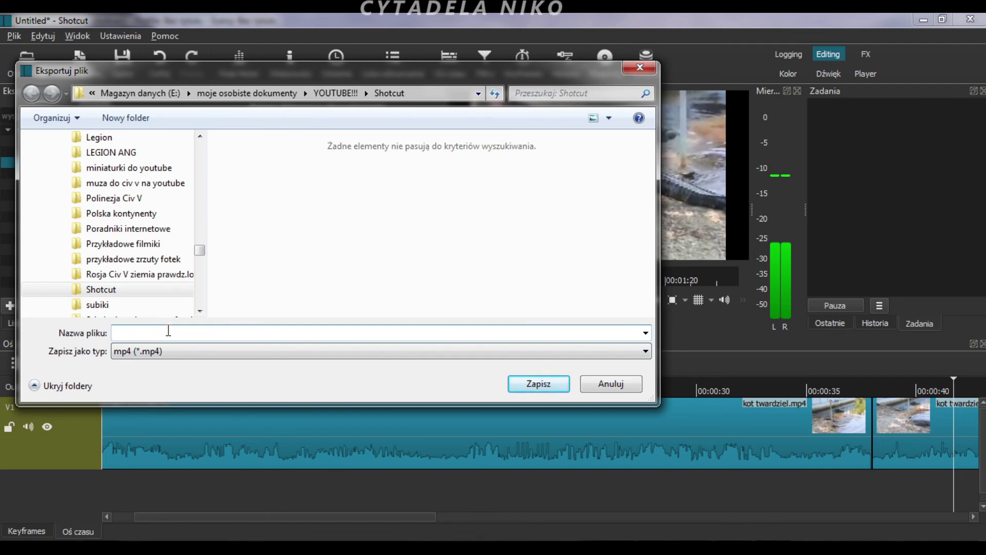
type("kot hero")
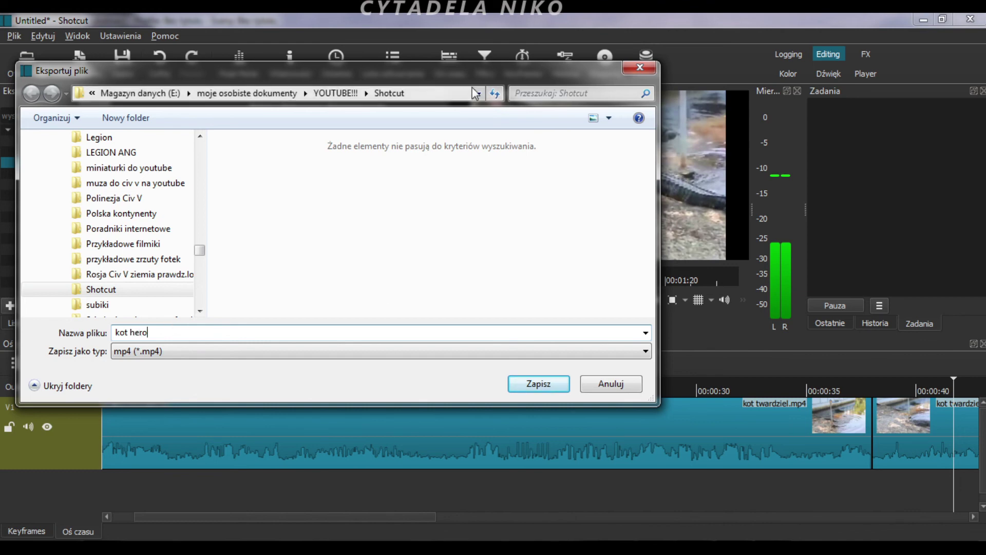
left_click(535, 384)
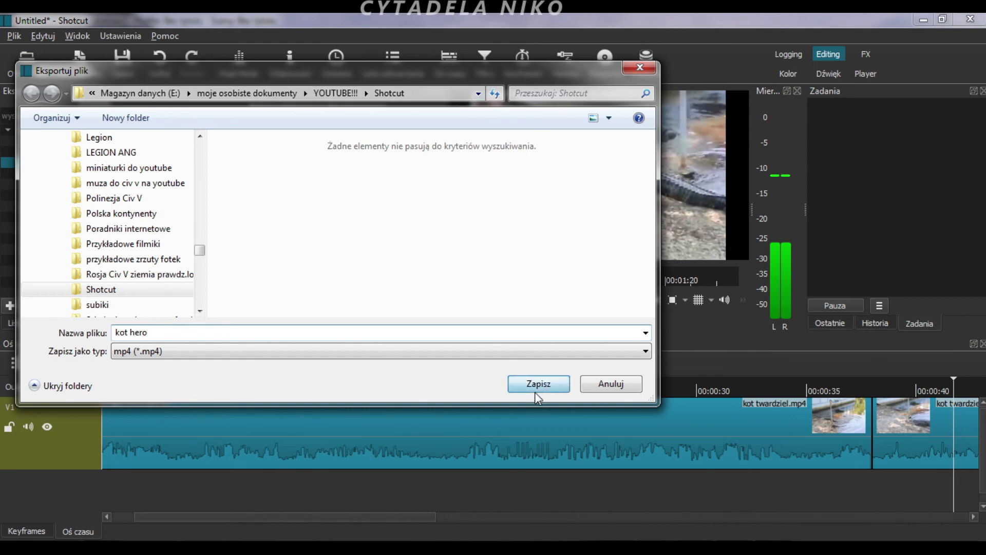